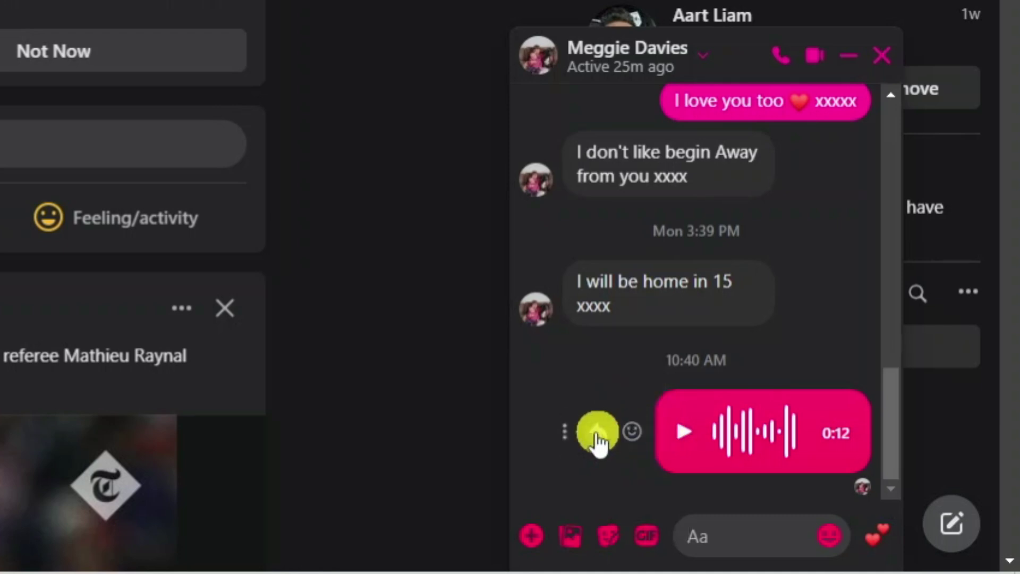
Step: Inspect the page near the voice clip to open Chrome DevTools beside Messenger
click(564, 432)
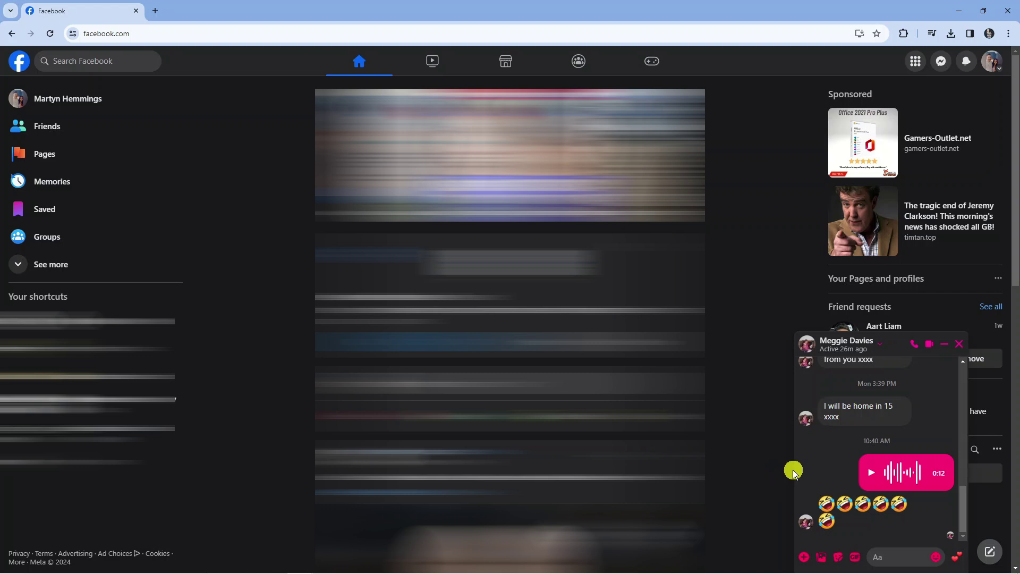
right_click(920, 471)
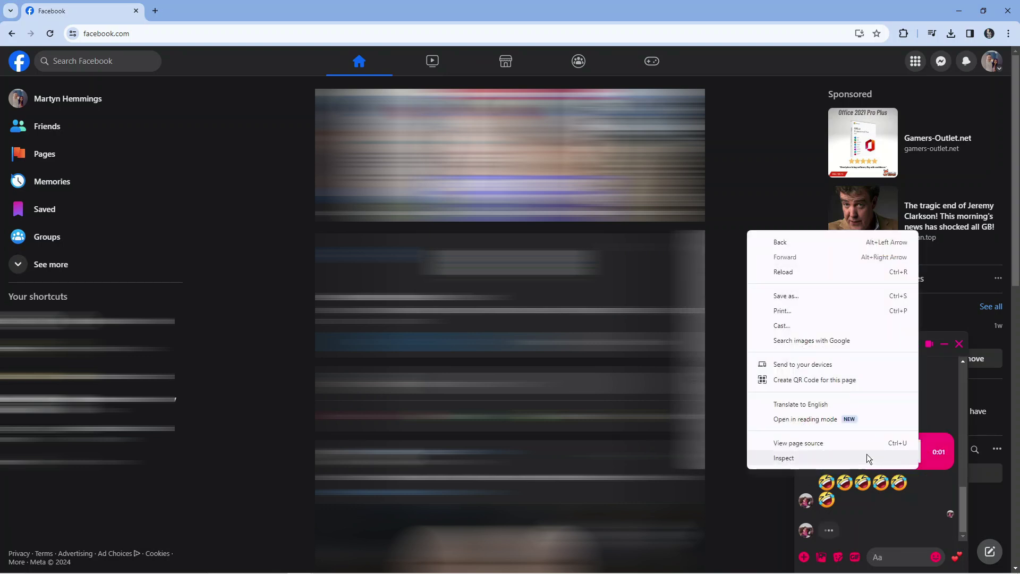
click(785, 456)
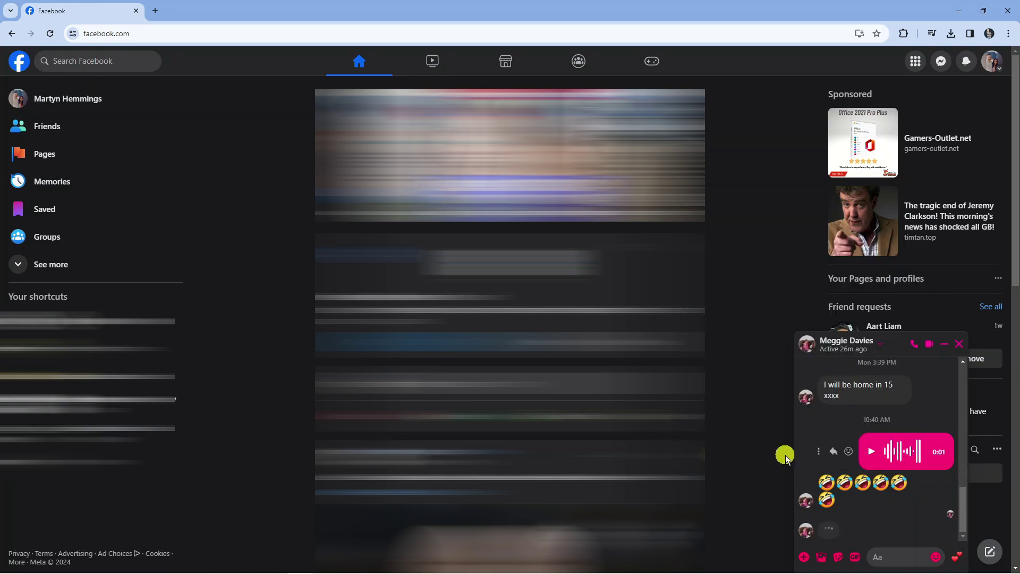